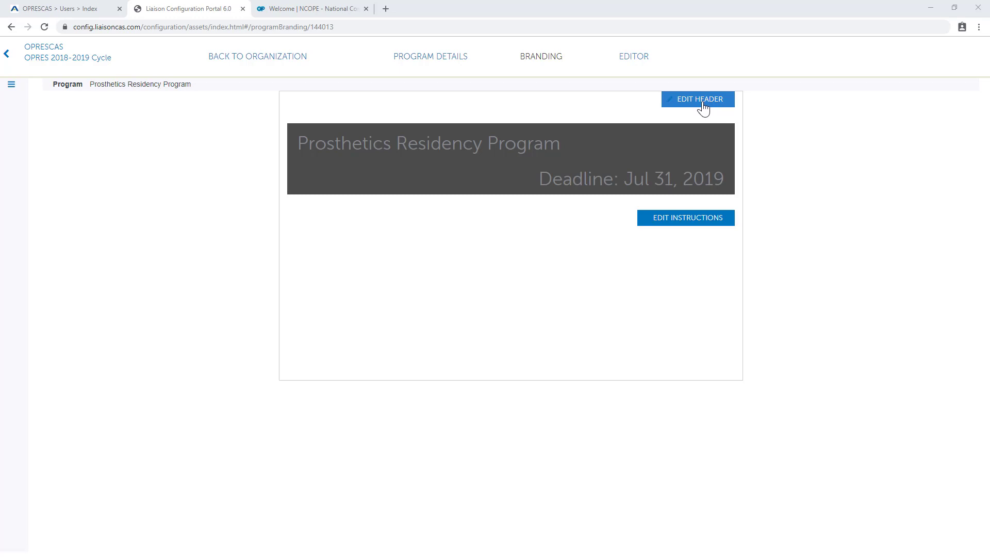
# Try to upload a JPG from the Downloads folder as the Prosthetics Residency Program header image, and leave header editing.
pyautogui.click(702, 99)
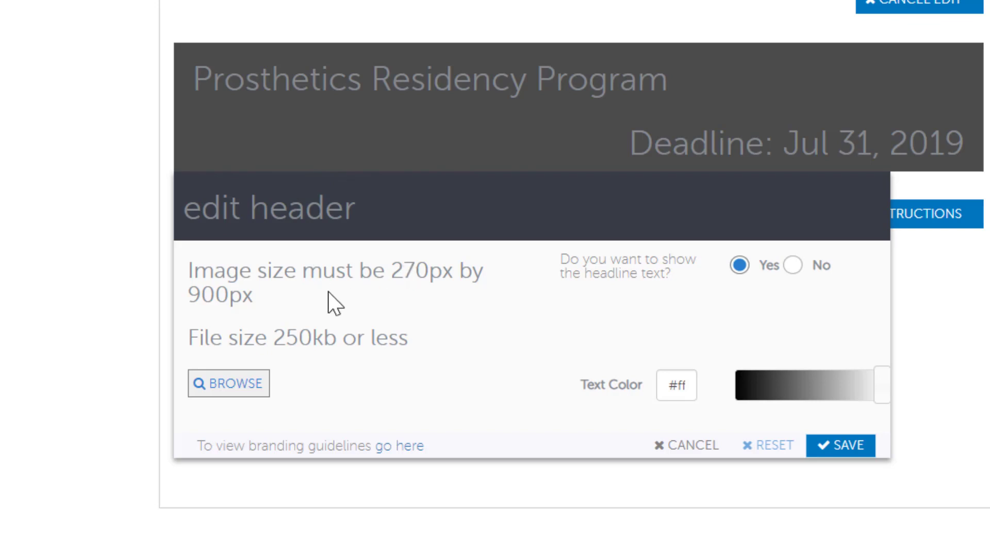
pyautogui.click(242, 381)
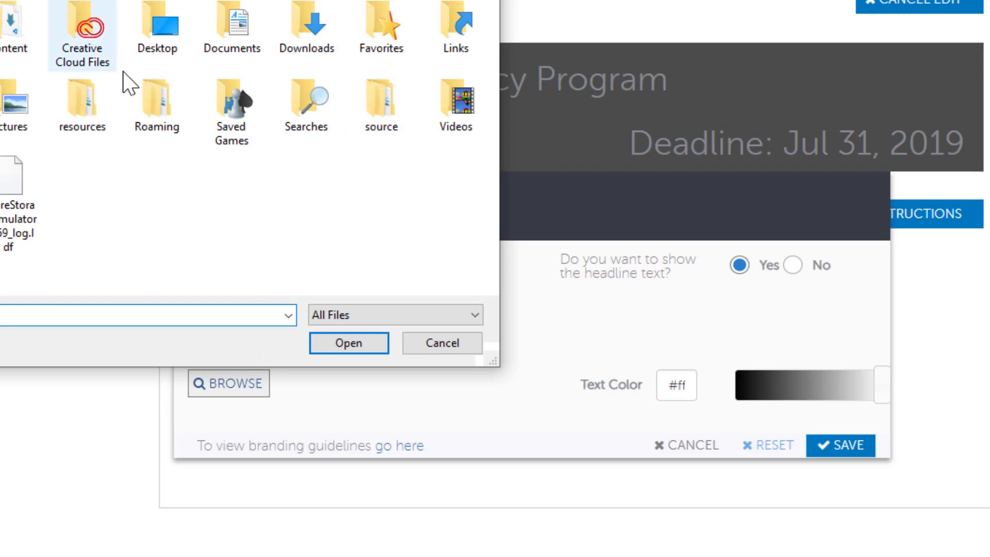
pyautogui.doubleClick(306, 21)
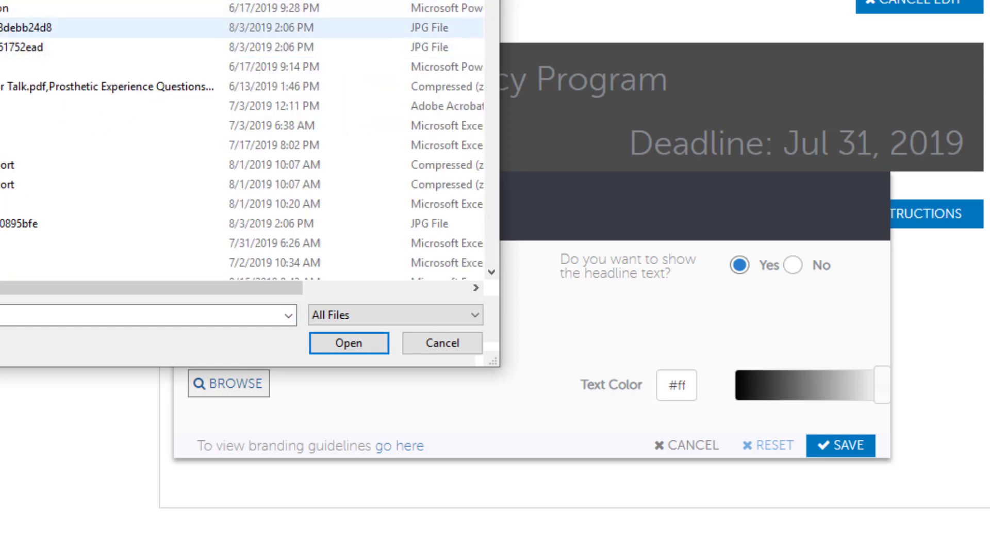
pyautogui.doubleClick(77, 47)
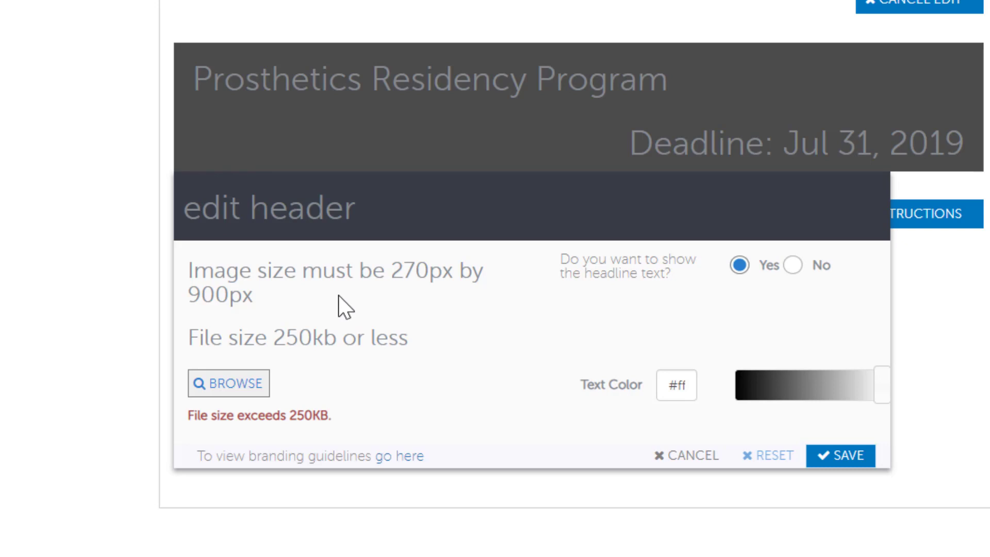
pyautogui.click(651, 460)
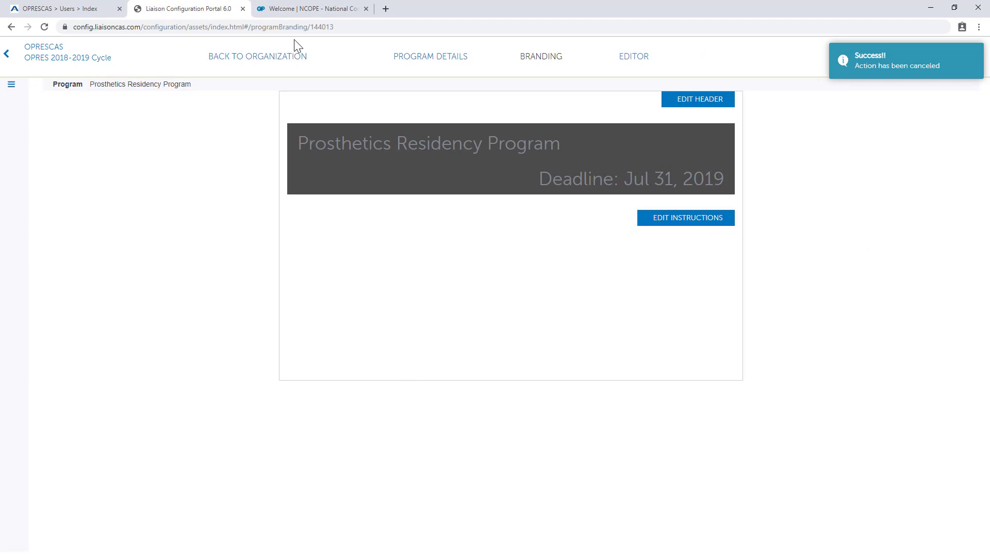
# Try to save the NCOPE logo from the banner of the NCOPE website.
pyautogui.click(314, 11)
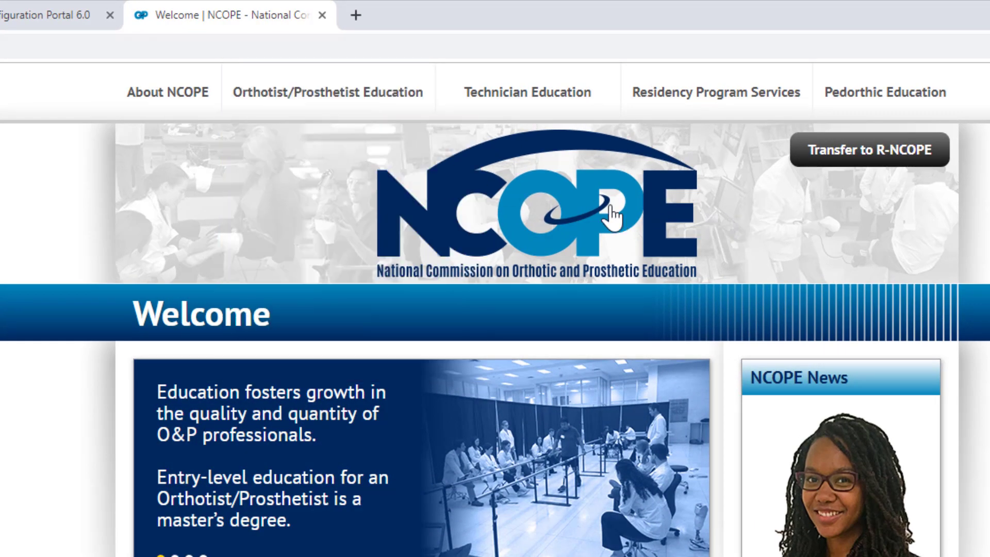
pyautogui.rightClick(612, 214)
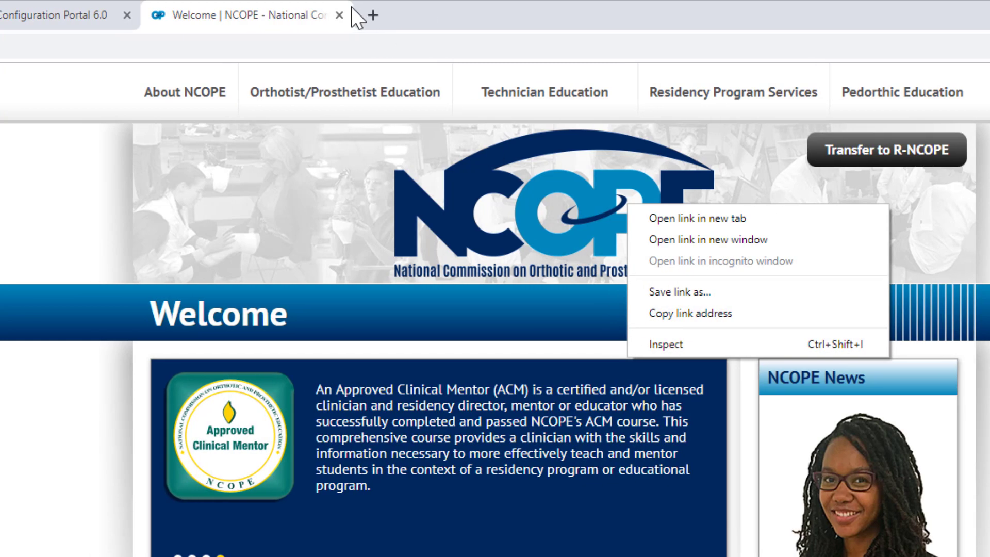
pyautogui.click(352, 14)
# Open google.com/images in a new browser tab and search for "ncope logo".
pyautogui.click(590, 15)
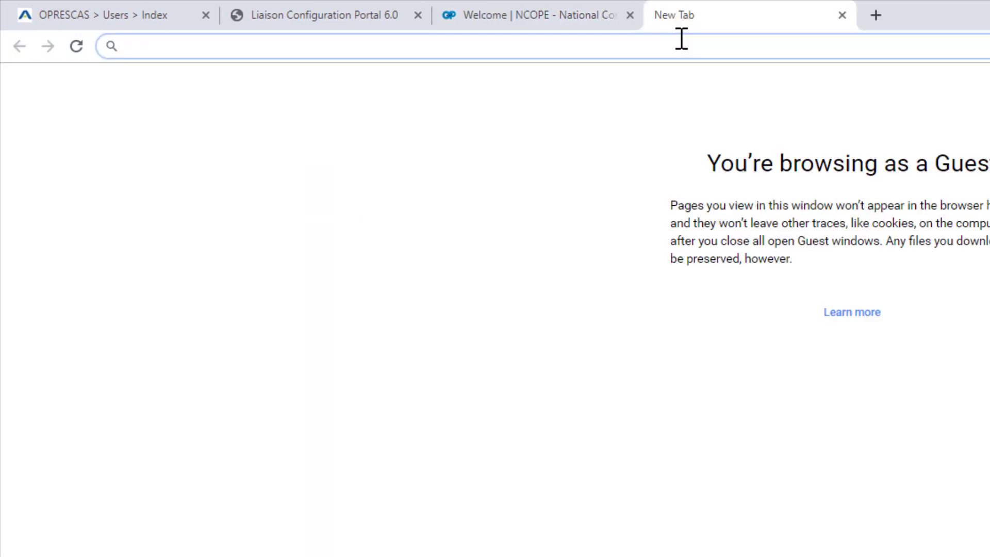
pyautogui.write('google.com/')
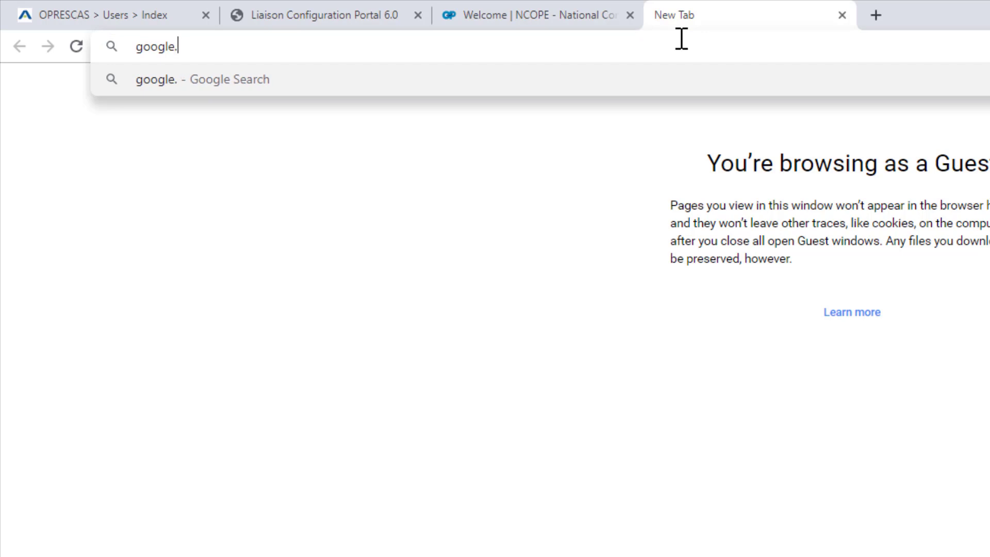
pyautogui.write('images')
pyautogui.press('Return')
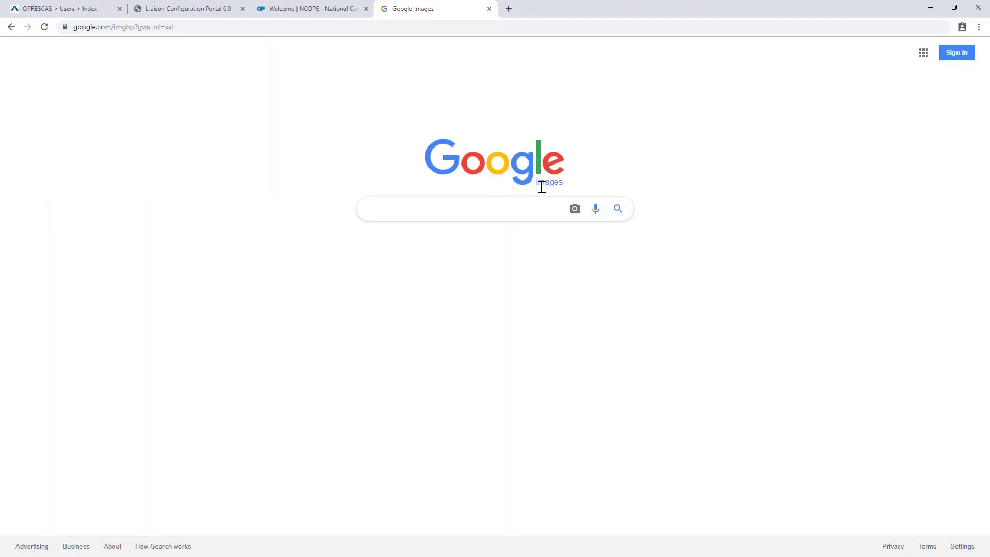
pyautogui.write('ncope logo')
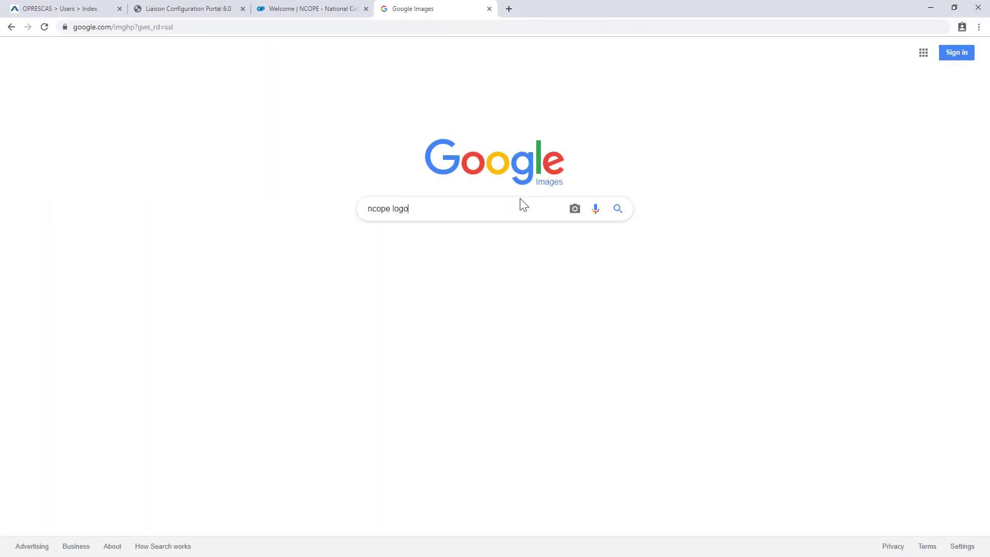
pyautogui.press('Return')
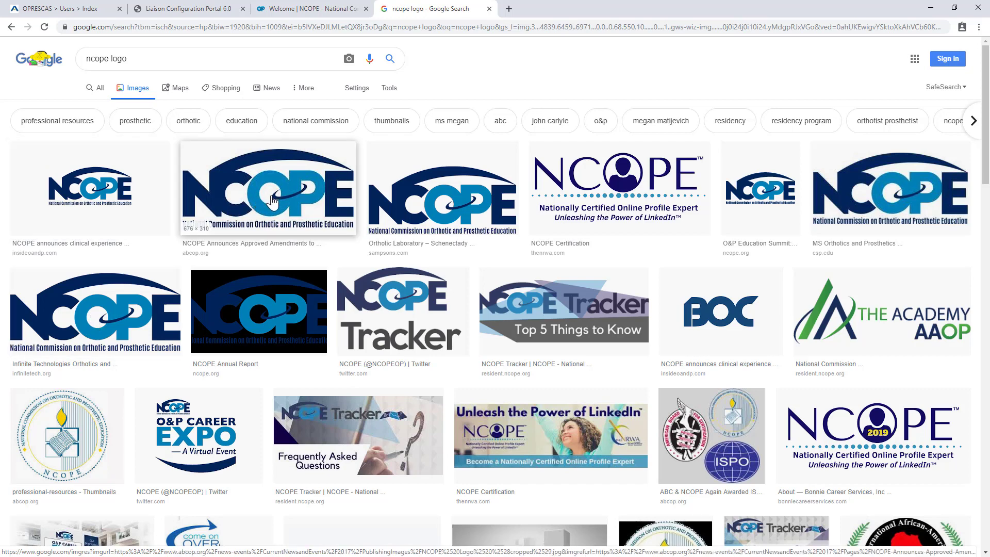
# Save the abcop.org NCOPE logo image to the Desktop as a JPEG named "NCOPE Logo New".
pyautogui.click(271, 199)
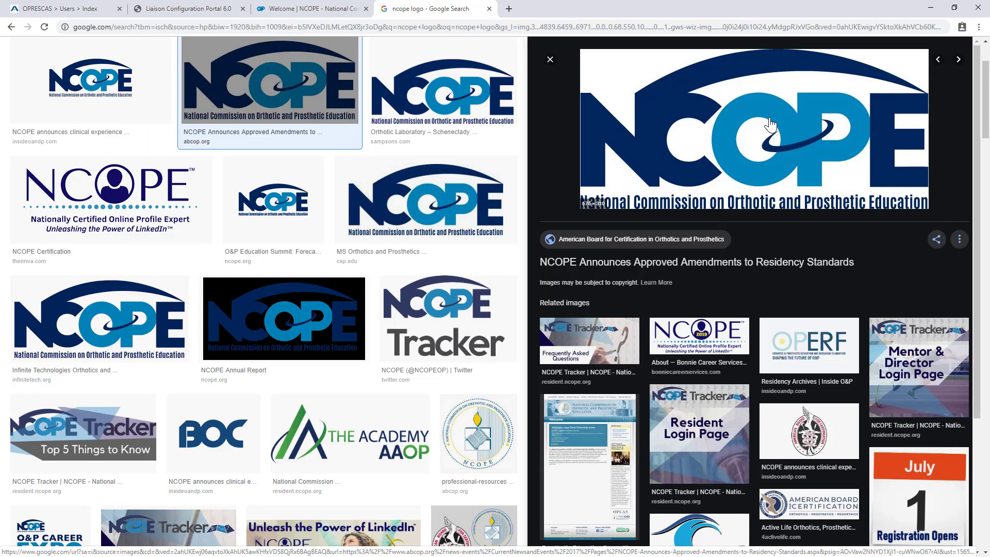
pyautogui.rightClick(771, 124)
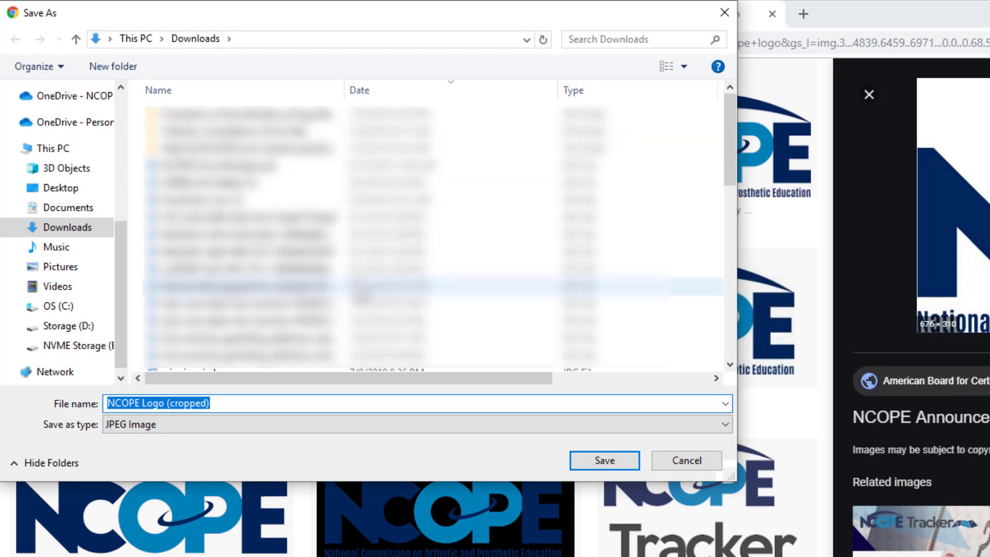
pyautogui.write('NCOPE Logo')
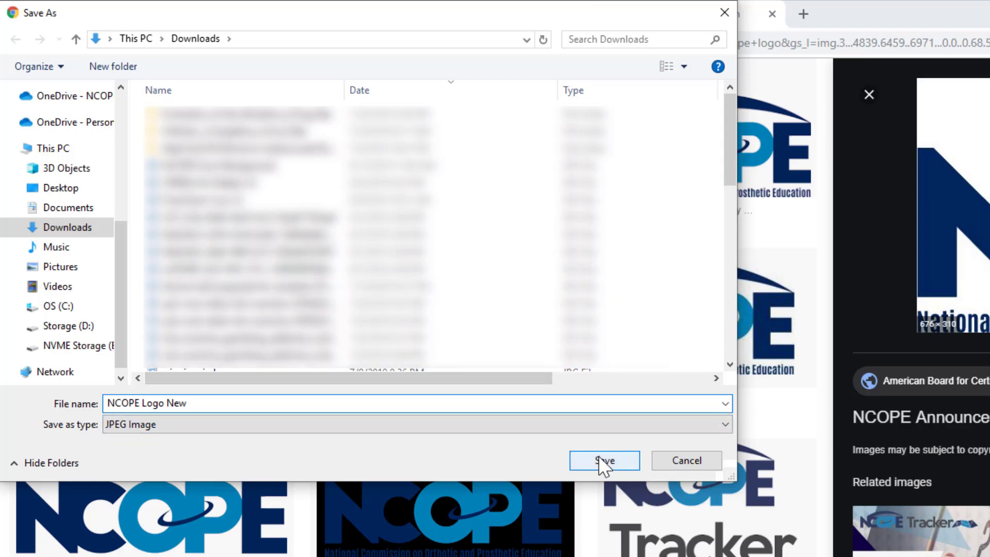
pyautogui.scroll(5, 88, 135)
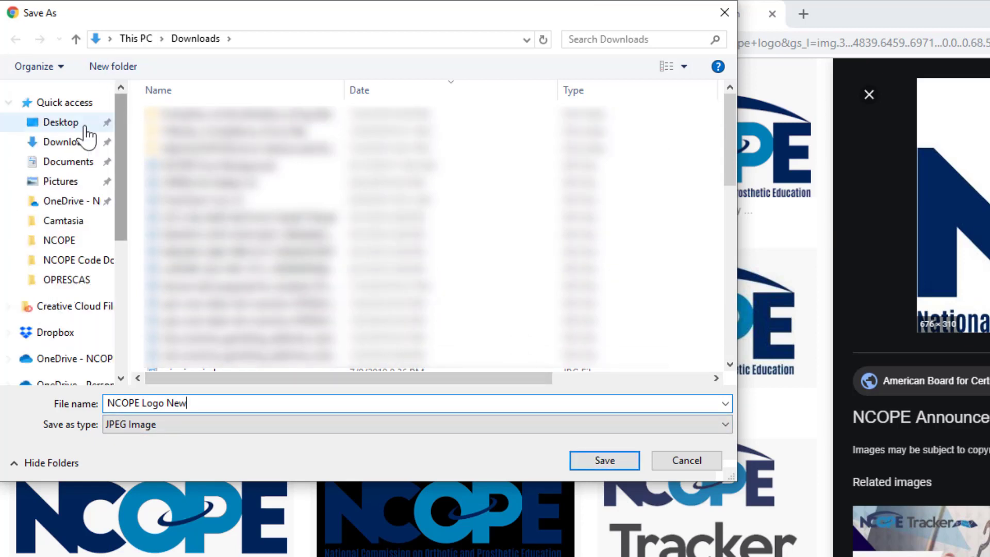
pyautogui.click(85, 125)
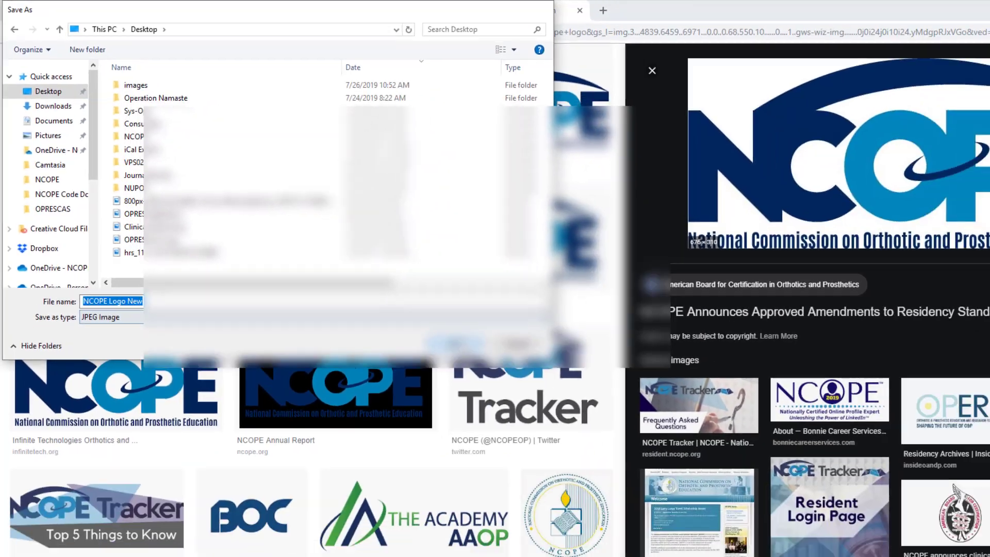
pyautogui.click(454, 343)
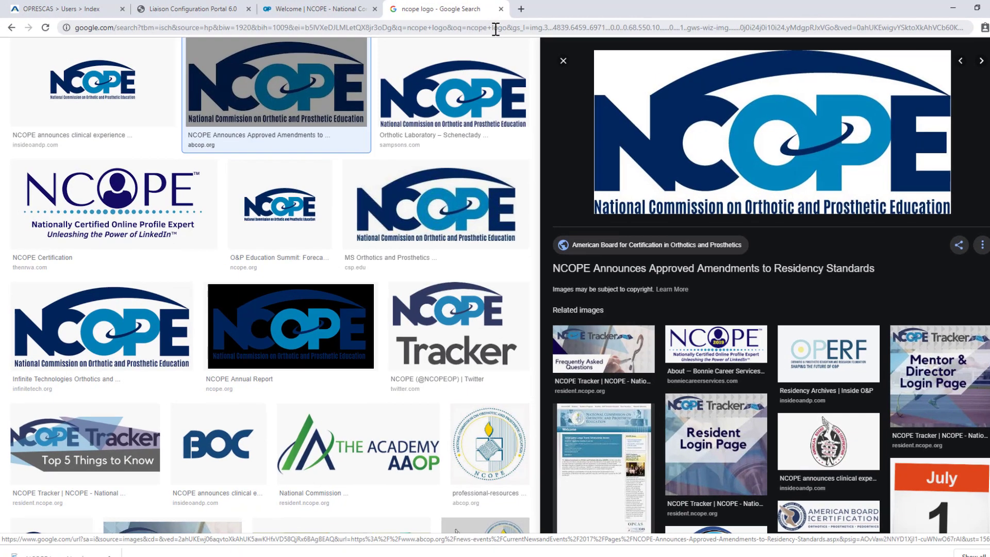
# Go to canva.com and sign in through Facebook with the account e-mail and password, authorising Canva's access.
pyautogui.click(488, 27)
pyautogui.write('canva.com')
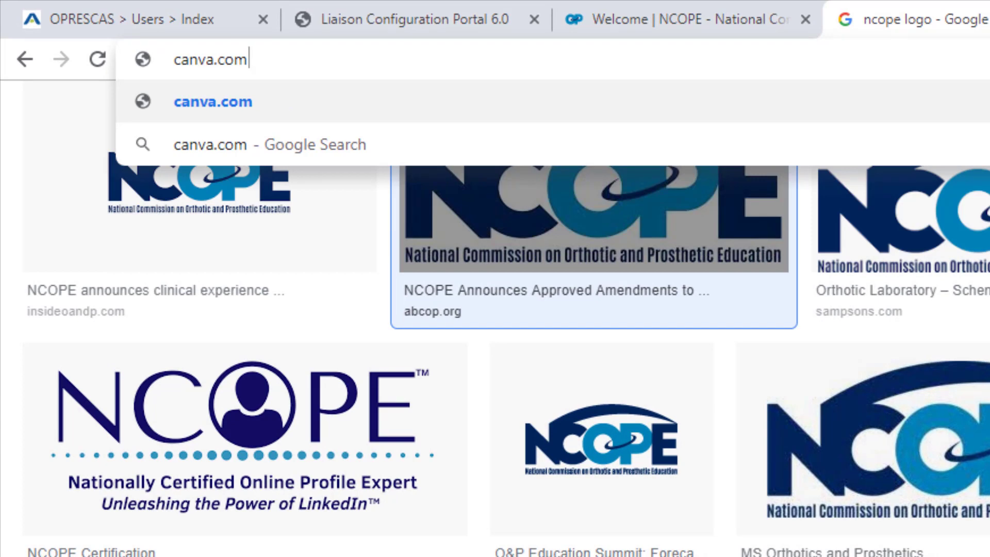
pyautogui.press('Return')
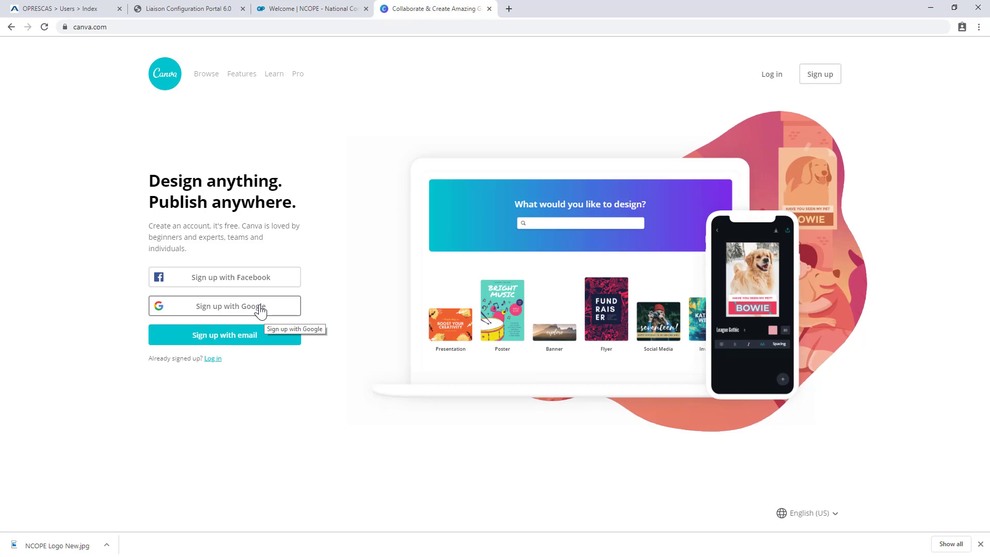
pyautogui.click(264, 276)
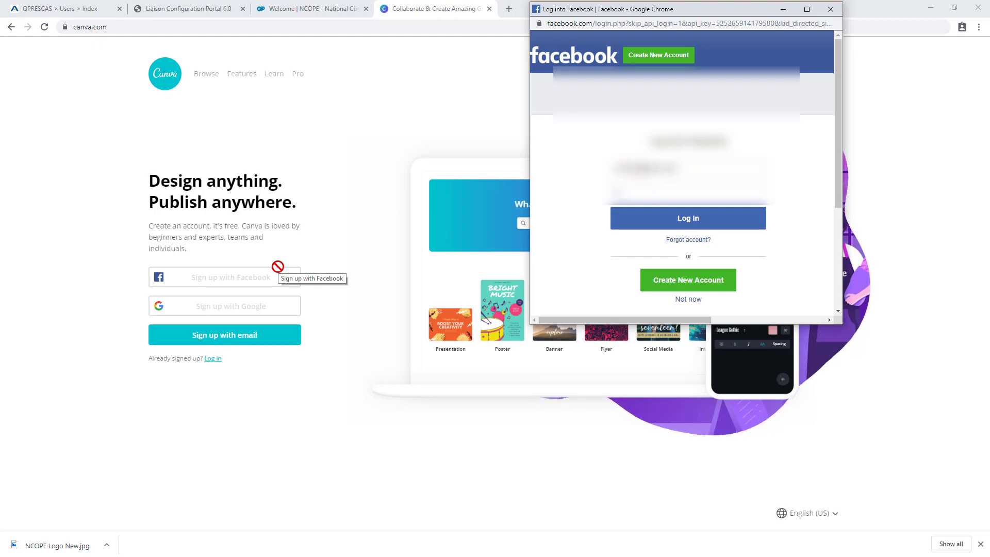
pyautogui.press('Return')
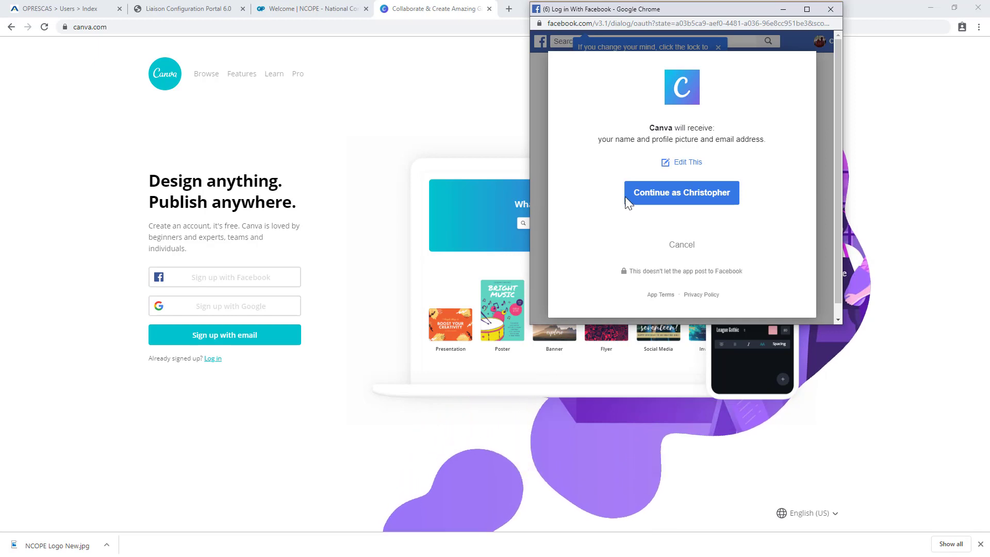
pyautogui.click(687, 198)
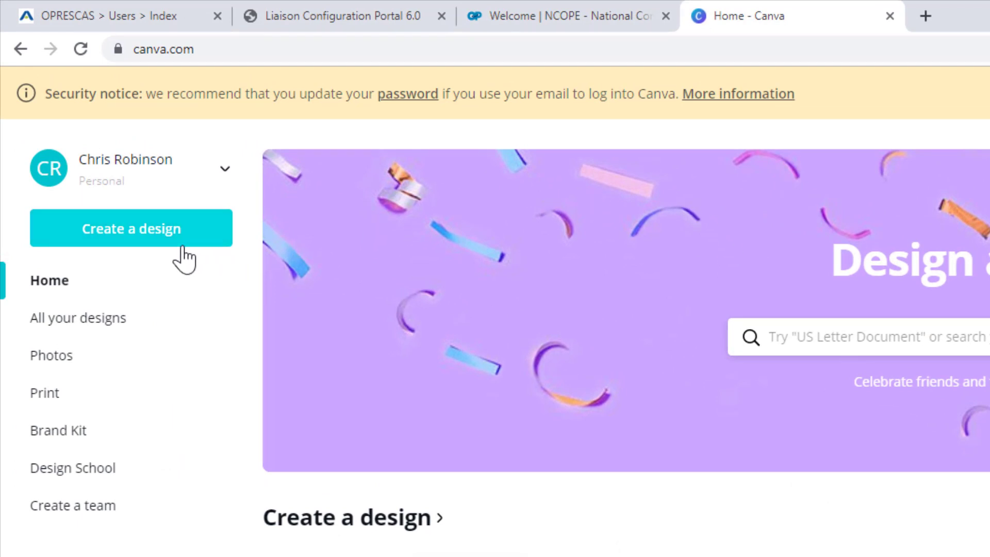
# Create a new design with custom dimensions of 900 px wide by 270 px high.
pyautogui.click(133, 236)
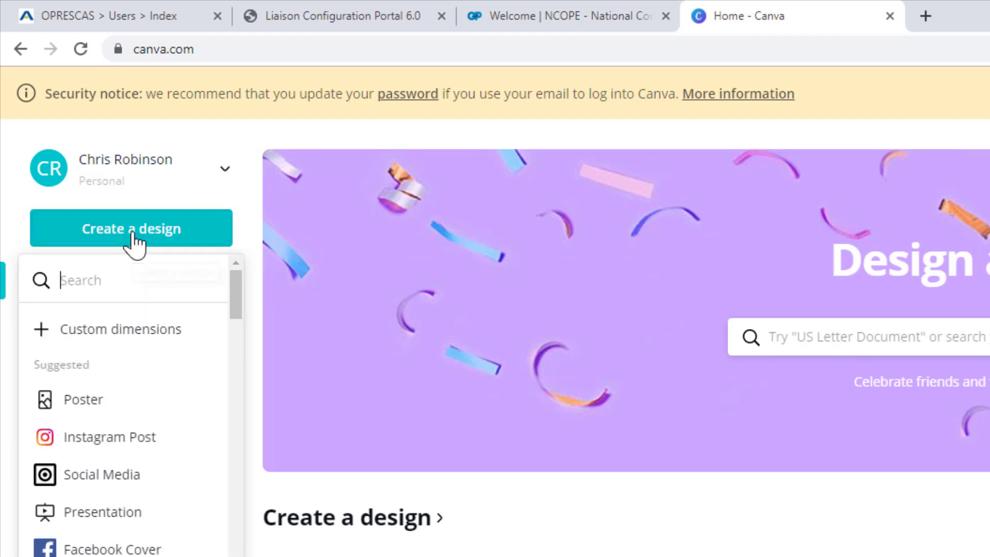
pyautogui.click(133, 341)
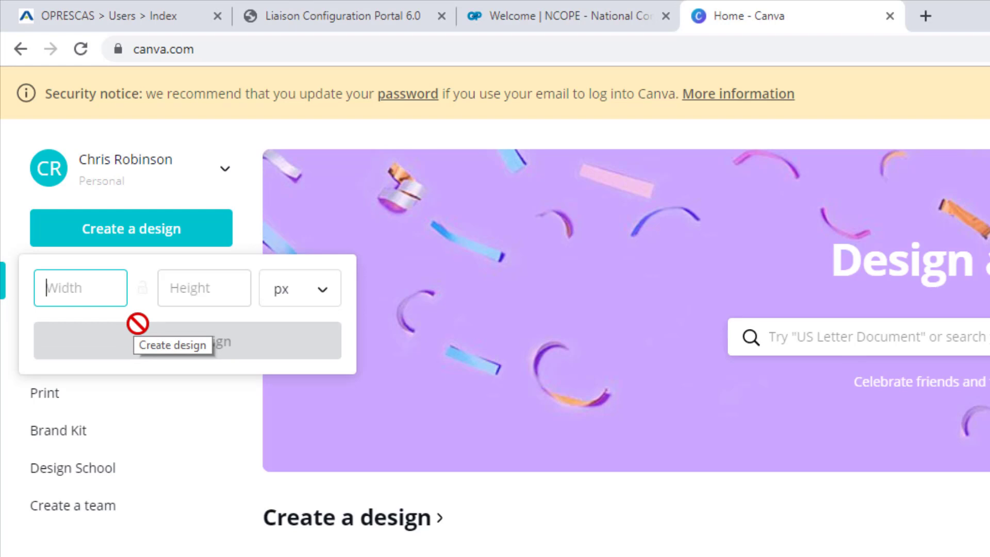
pyautogui.write('900')
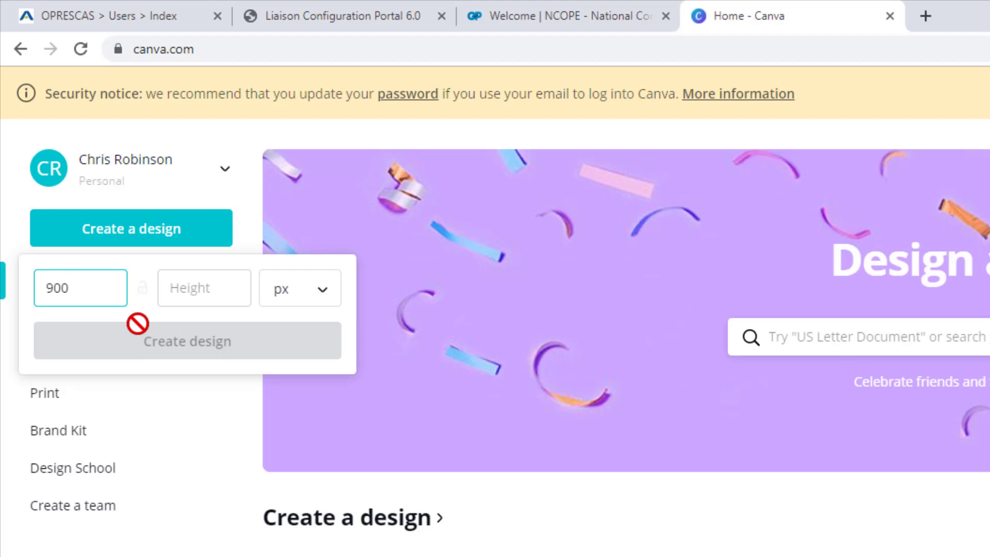
pyautogui.press('Tab')
pyautogui.write('270')
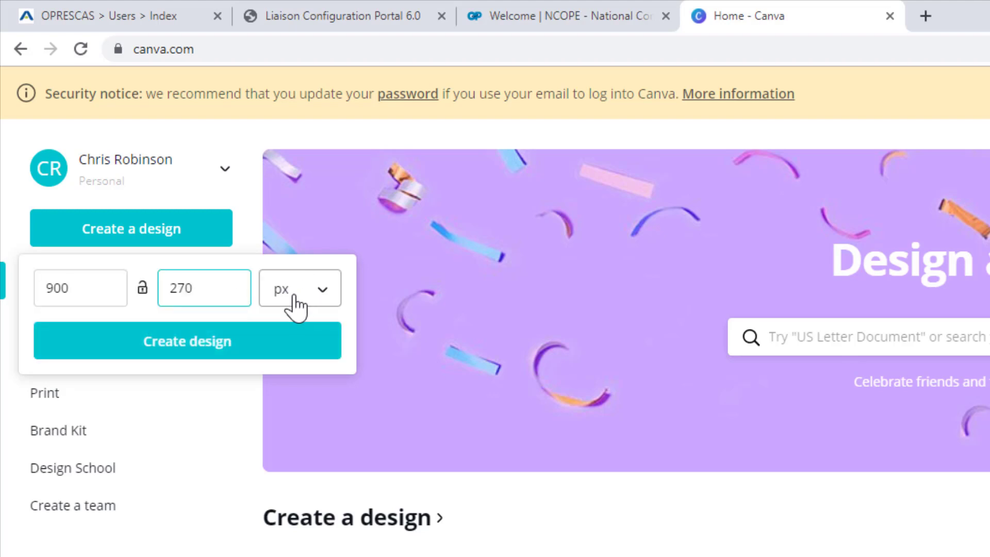
pyautogui.click(261, 341)
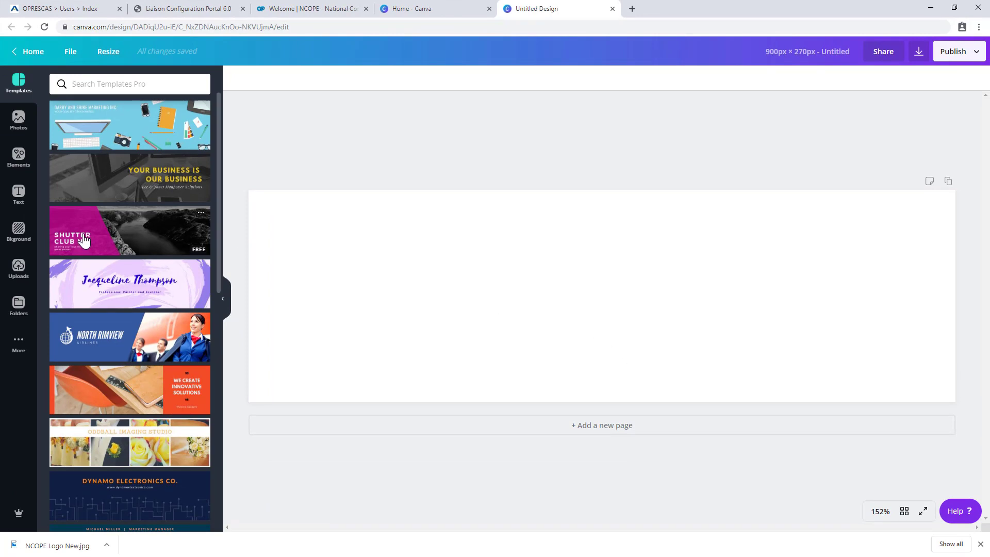
# Upload the "NCOPE Logo New" JPG file from the Desktop to the design's image uploads.
pyautogui.click(19, 267)
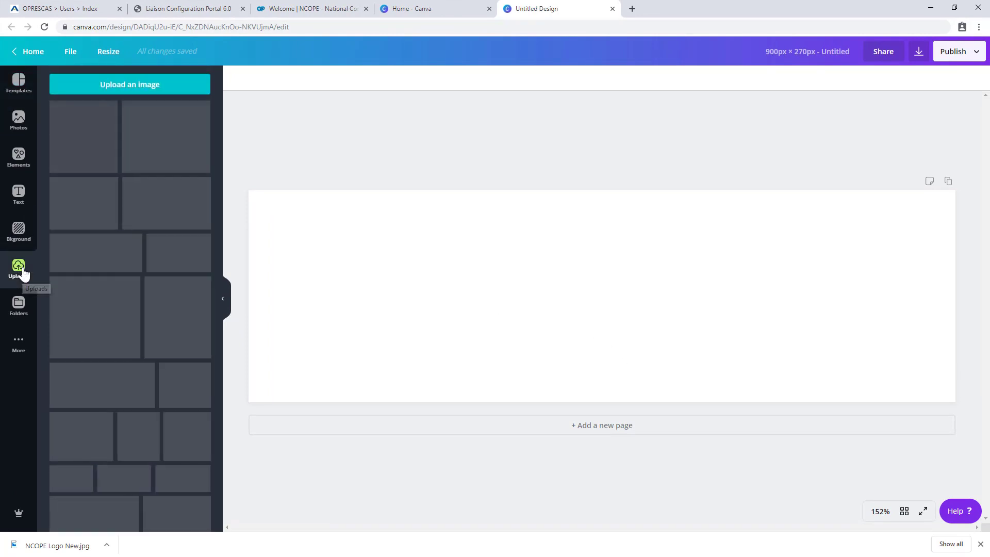
pyautogui.click(150, 88)
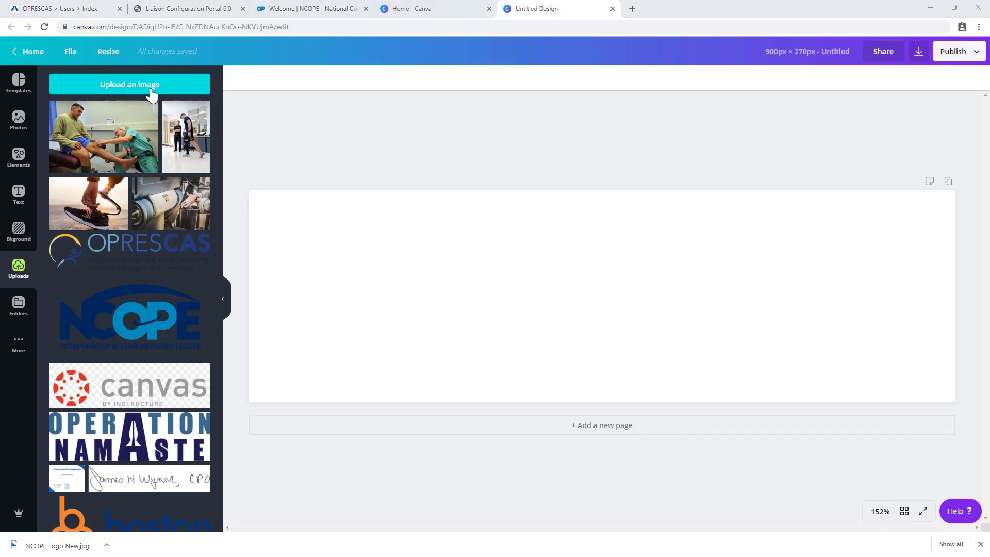
pyautogui.scroll(1, 47, 64)
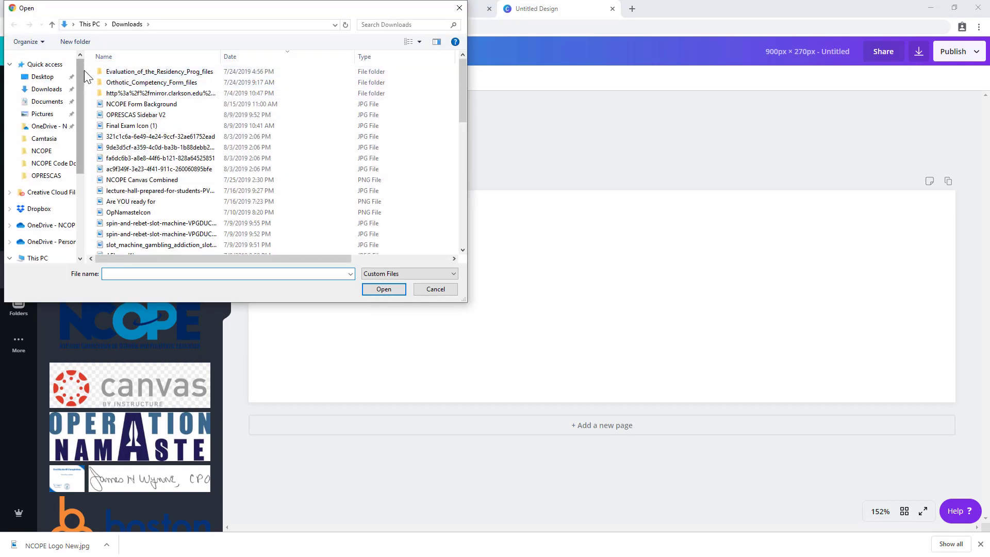
pyautogui.click(42, 77)
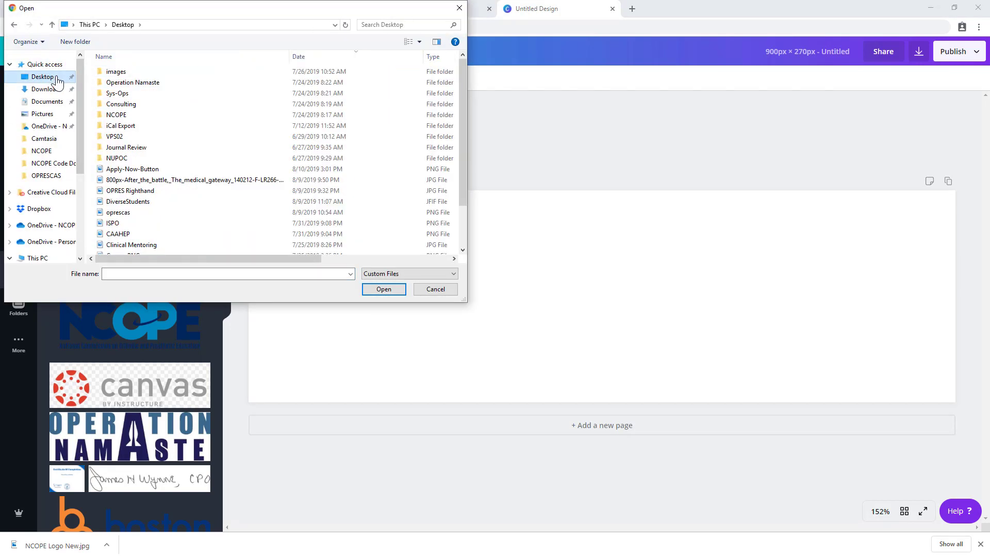
pyautogui.click(307, 57)
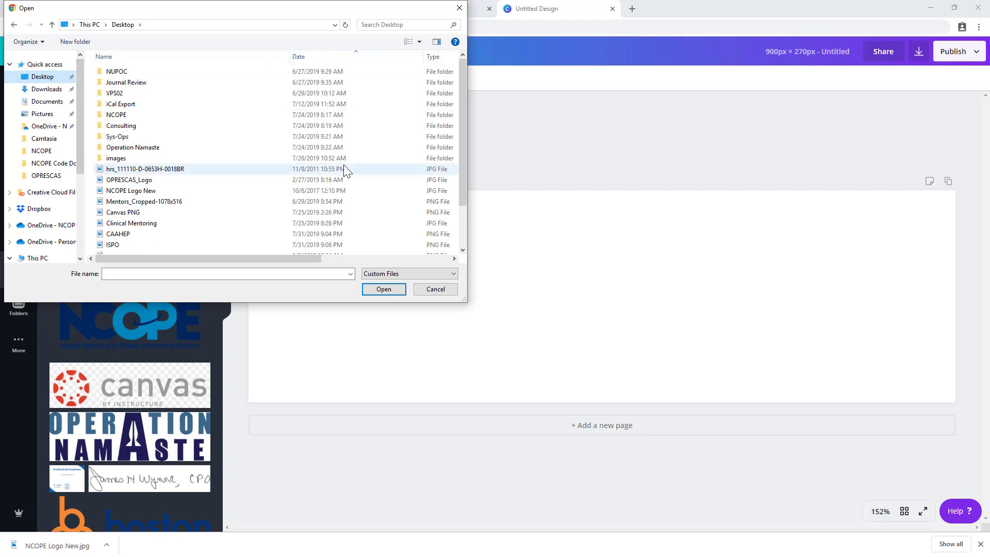
pyautogui.scroll(-2, 332, 178)
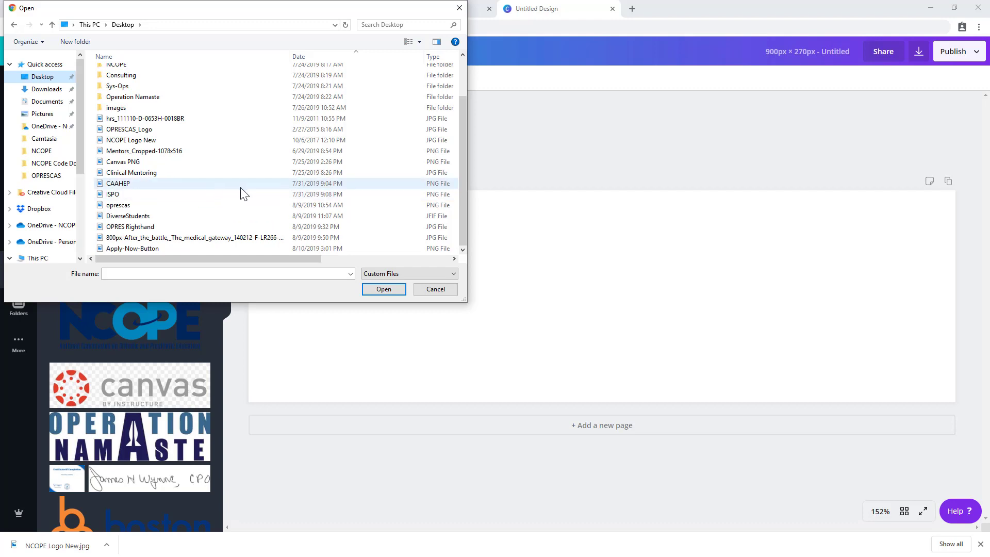
pyautogui.click(204, 140)
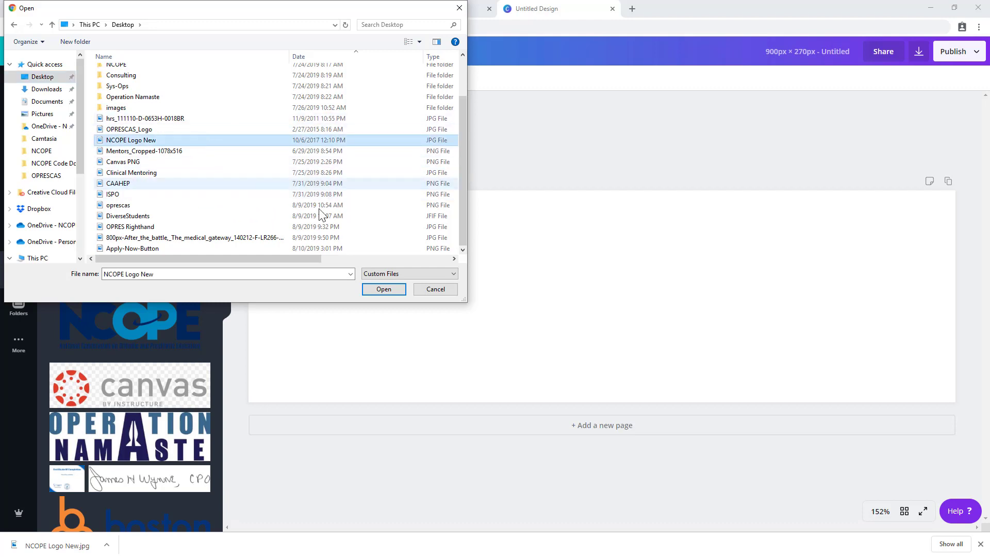
pyautogui.click(373, 289)
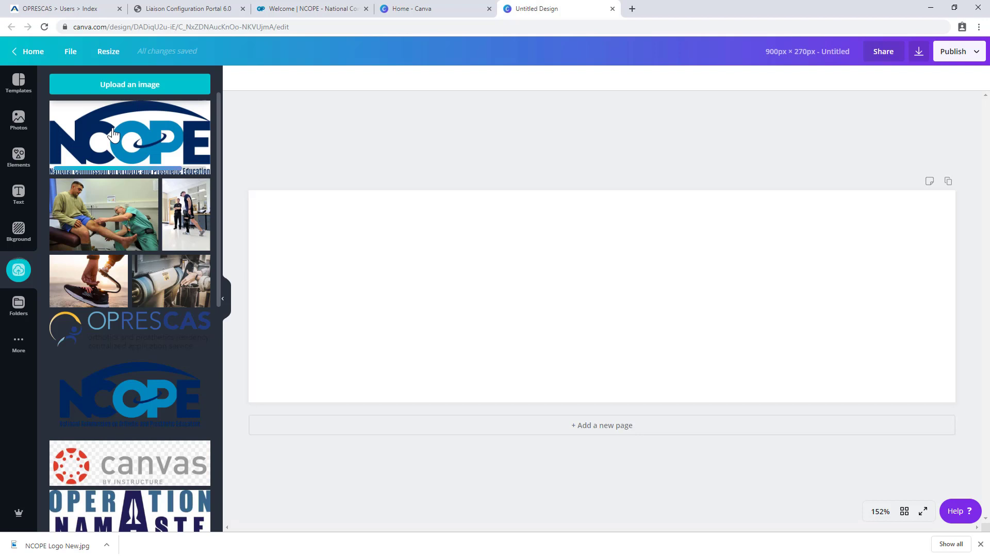
# Place the uploaded NCOPE logo on the blank page, enlarge it to about 520 × 238 px and centre it.
pyautogui.moveTo(113, 135); pyautogui.dragTo(490, 237)
pyautogui.moveTo(588, 287)
pyautogui.mouseDown()
pyautogui.moveTo(562, 283)
pyautogui.moveTo(581, 279)
pyautogui.moveTo(564, 285)
pyautogui.moveTo(573, 283)
pyautogui.mouseUp()
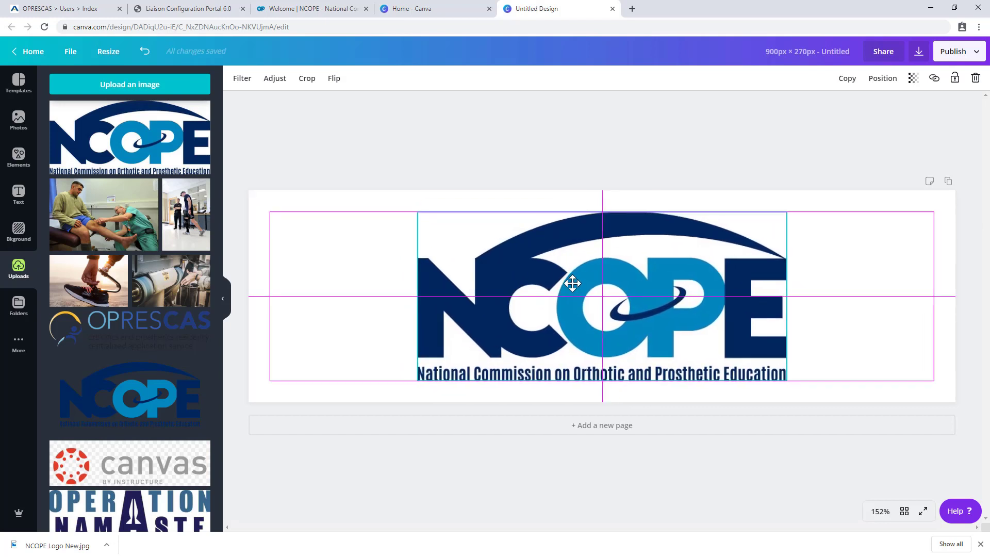
pyautogui.moveTo(572, 283); pyautogui.dragTo(573, 283)
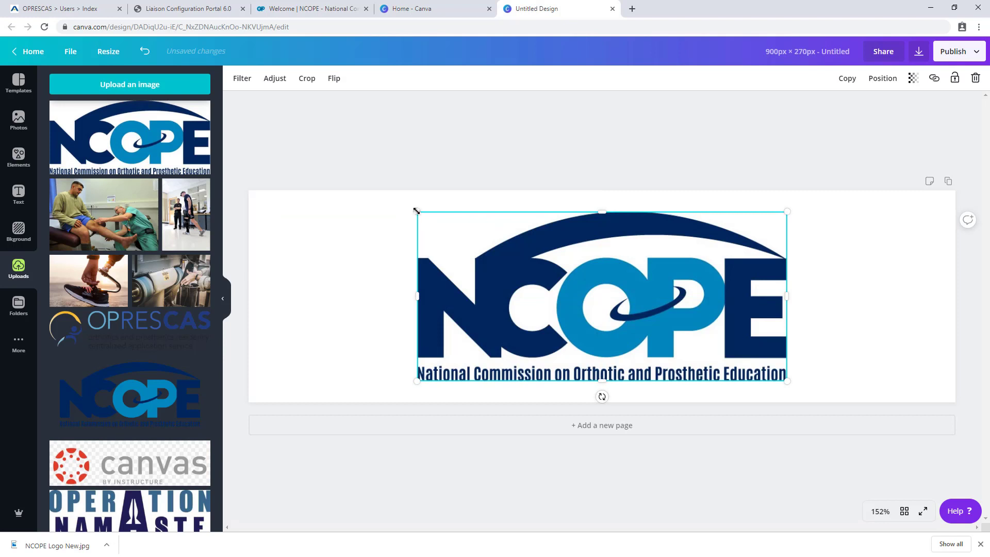
pyautogui.moveTo(416, 209); pyautogui.dragTo(381, 181)
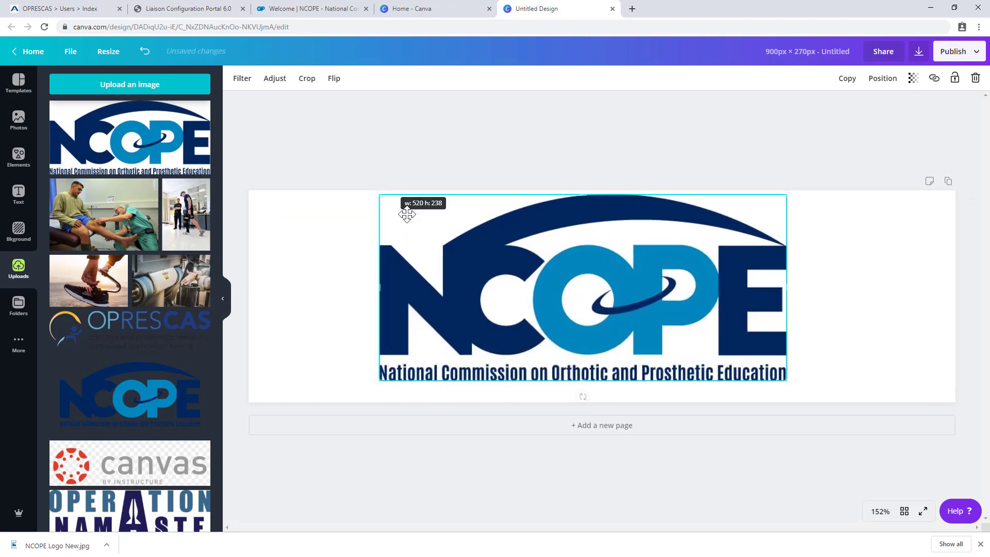
pyautogui.moveTo(507, 277); pyautogui.dragTo(528, 284)
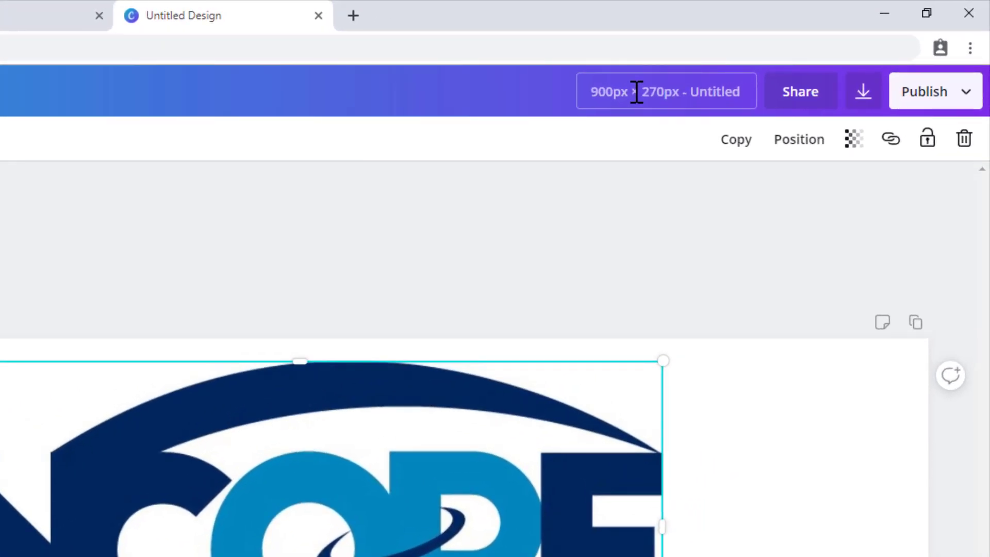
# Rename the design as "WebAdmit-Logo1".
pyautogui.click(637, 92)
pyautogui.hotkey('ctrl', 'a')
pyautogui.press('BackSpace')
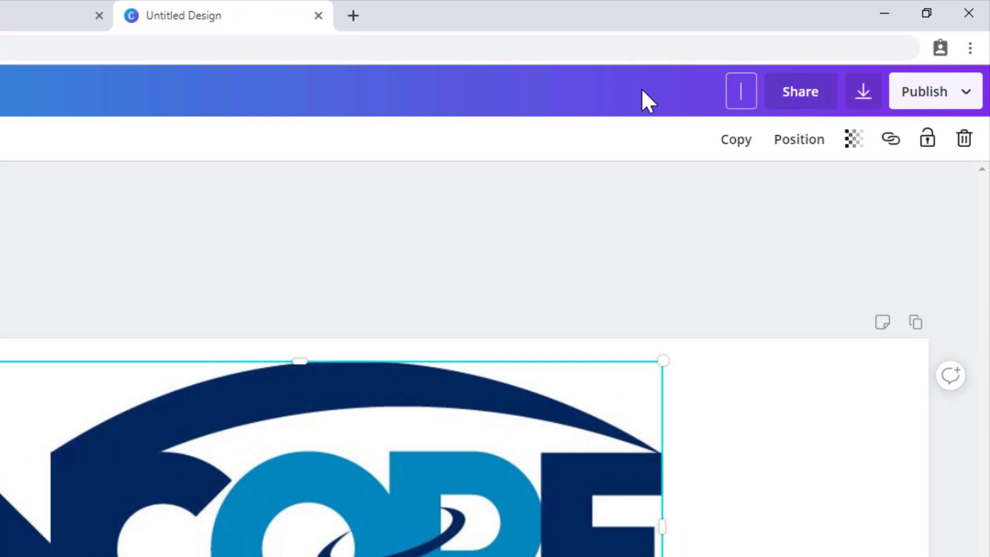
pyautogui.write('WebAdmit-')
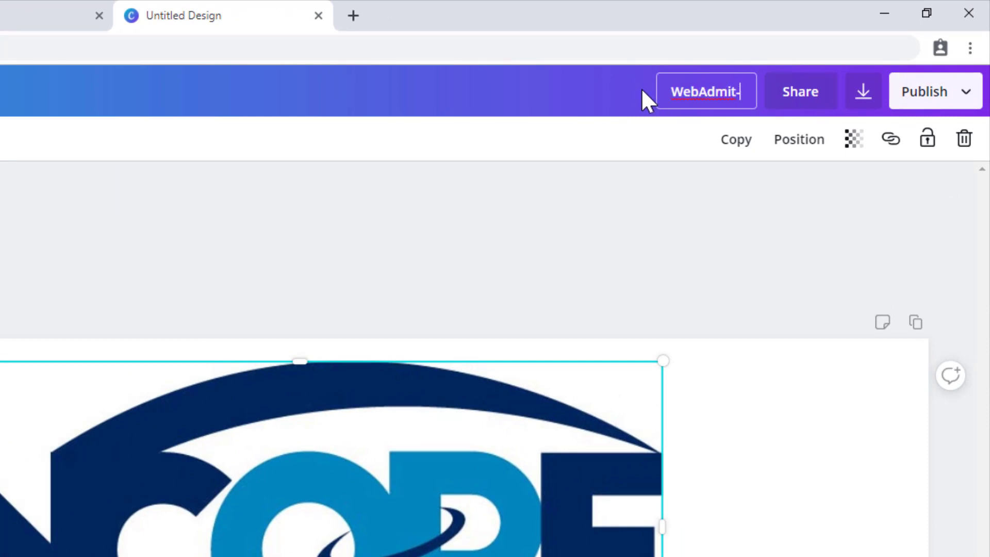
pyautogui.write('Logo1')
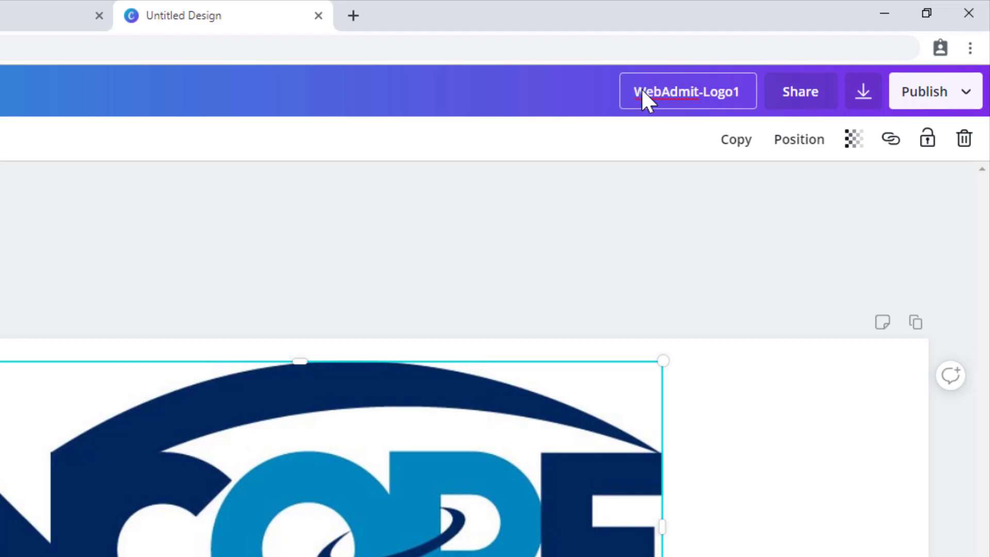
# Download the design as a JPG file.
pyautogui.click(863, 106)
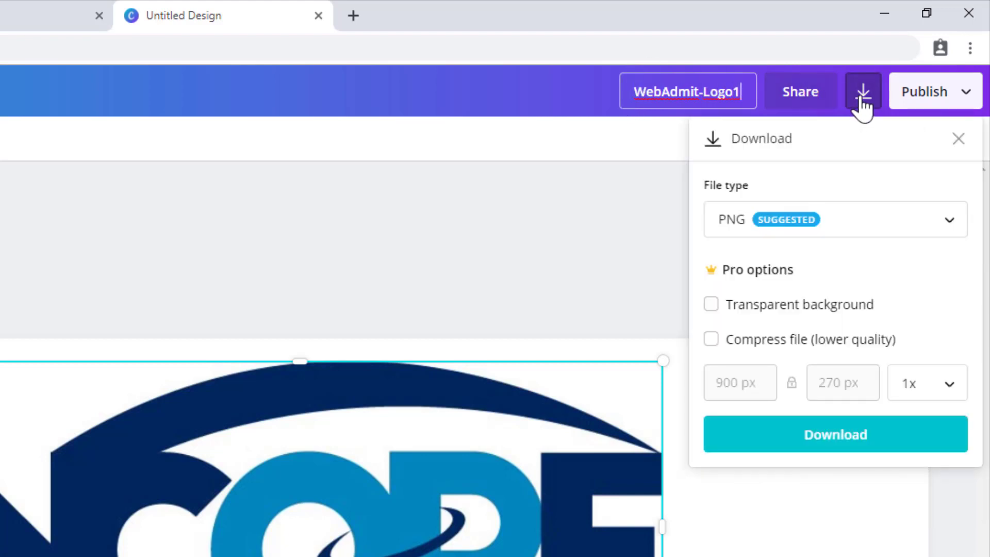
pyautogui.click(778, 226)
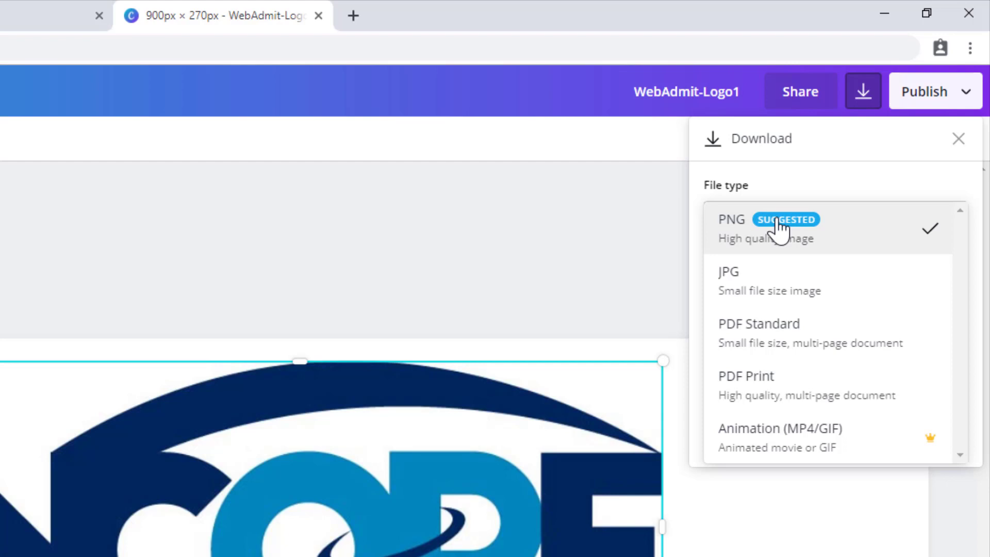
pyautogui.click(780, 283)
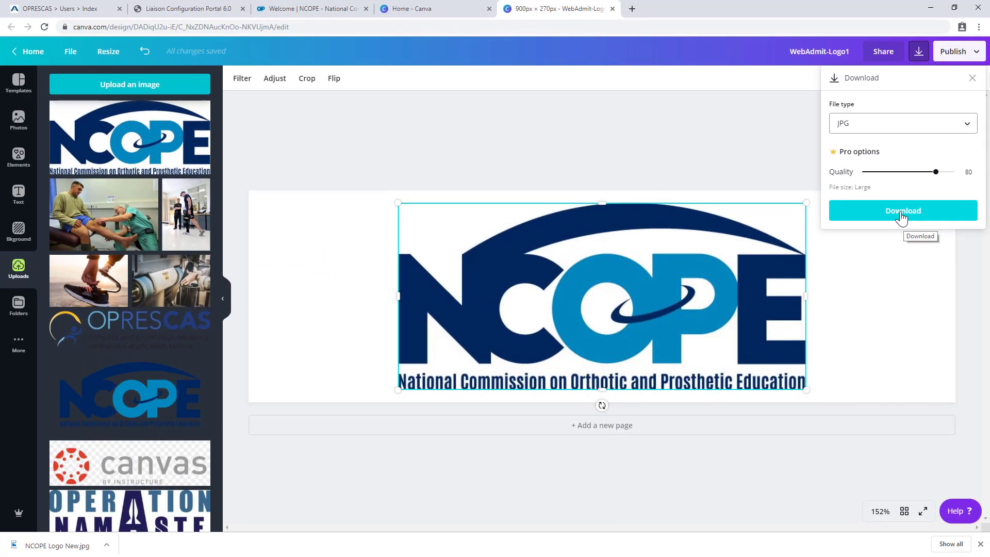
pyautogui.click(837, 384)
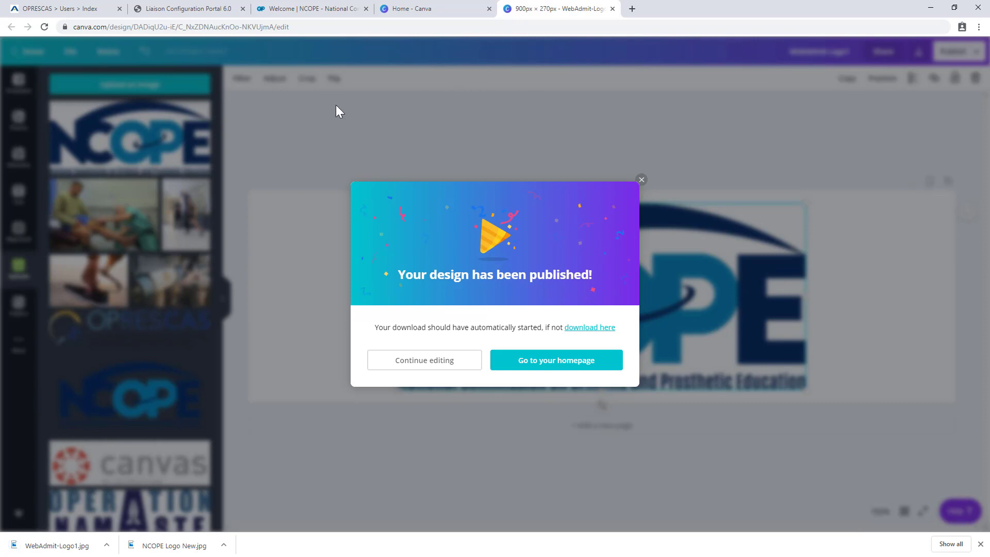
# Show the downloaded WebAdmit-Logo1.jpg file in its folder.
pyautogui.click(106, 546)
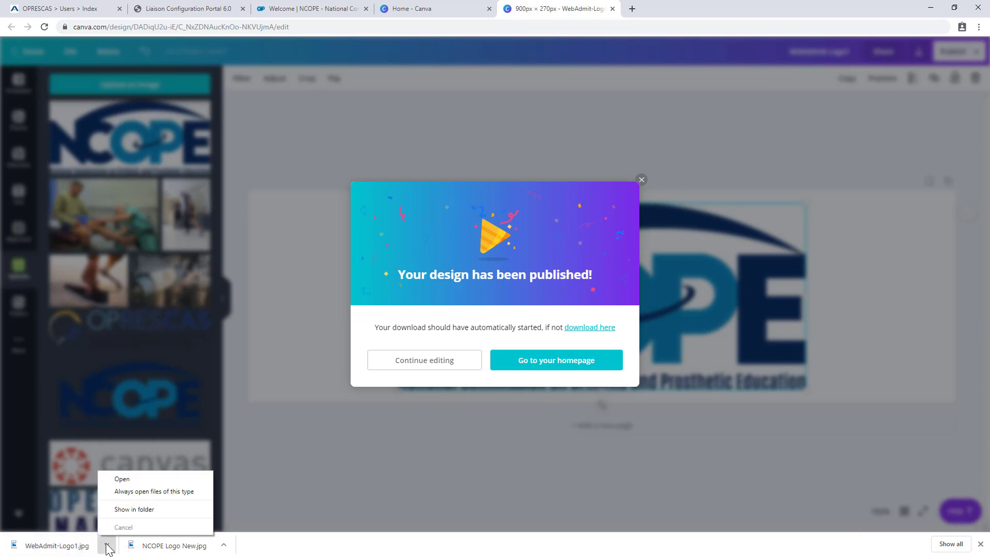
pyautogui.click(126, 510)
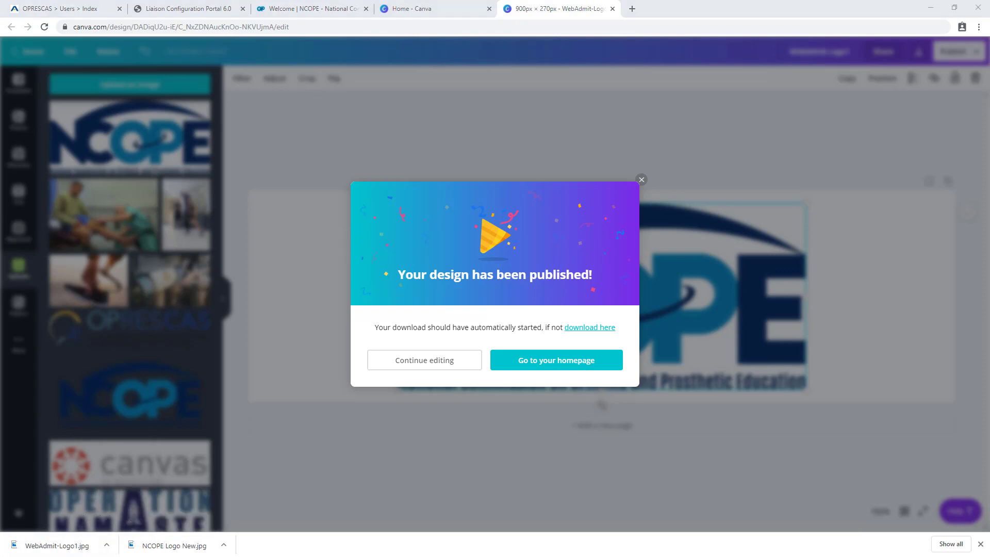
pyautogui.moveTo(989, 77)
pyautogui.mouseDown()
pyautogui.moveTo(833, 67)
pyautogui.moveTo(989, 91)
pyautogui.mouseUp()
# Switch to the Liaison Configuration Portal and load WebAdmit-Logo1 from Downloads as the Prosthetics Residency Program's header image.
pyautogui.click(168, 9)
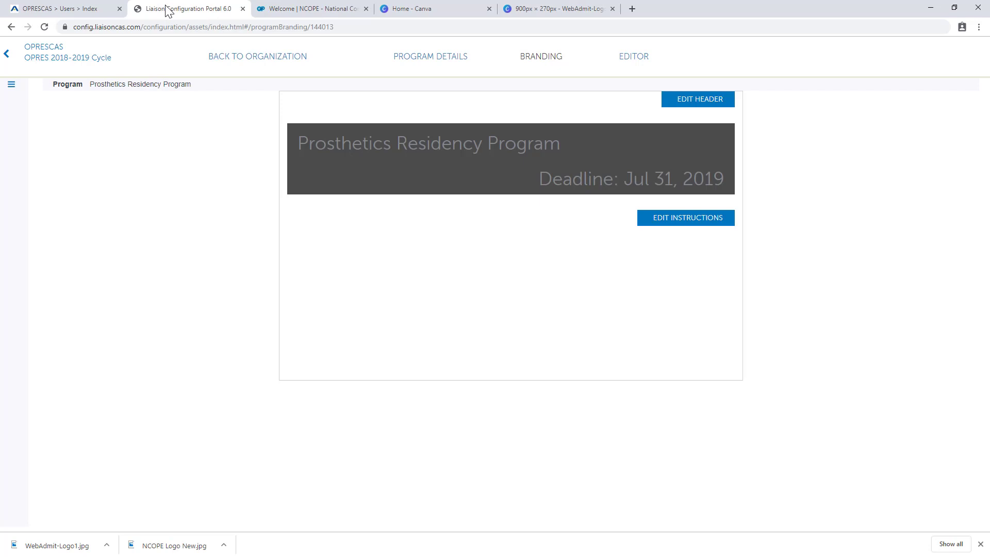
pyautogui.click(703, 101)
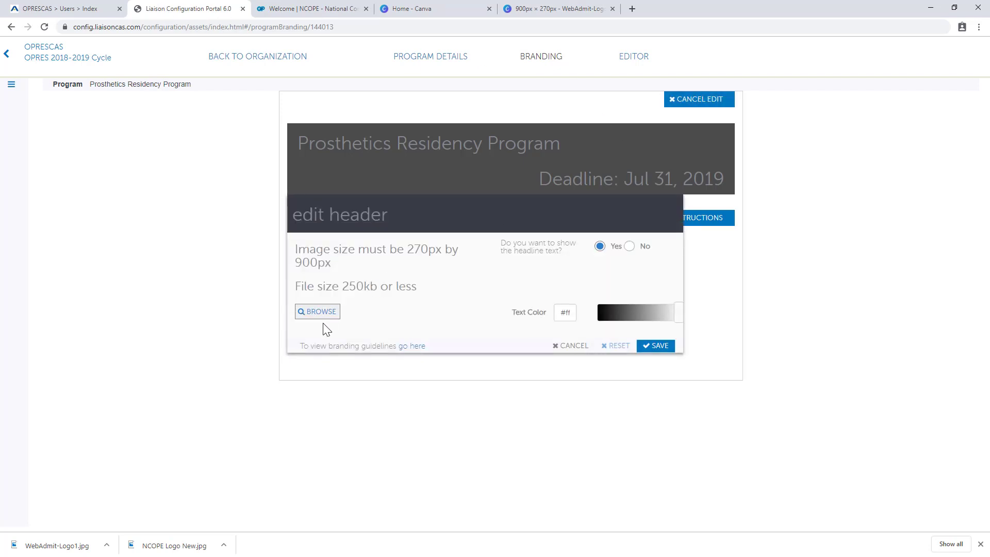
pyautogui.click(321, 311)
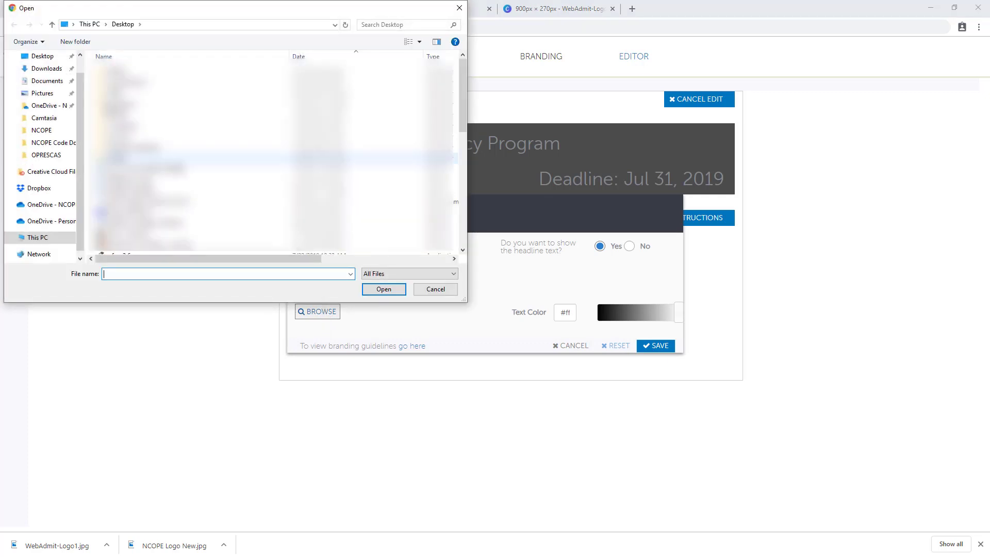
pyautogui.scroll(3, 79, 78)
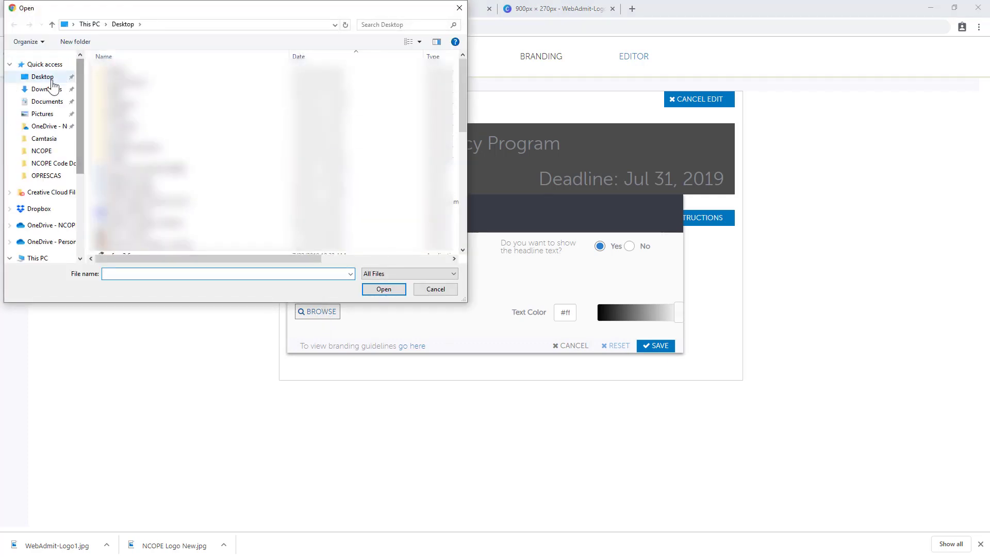
pyautogui.click(47, 88)
pyautogui.click(252, 55)
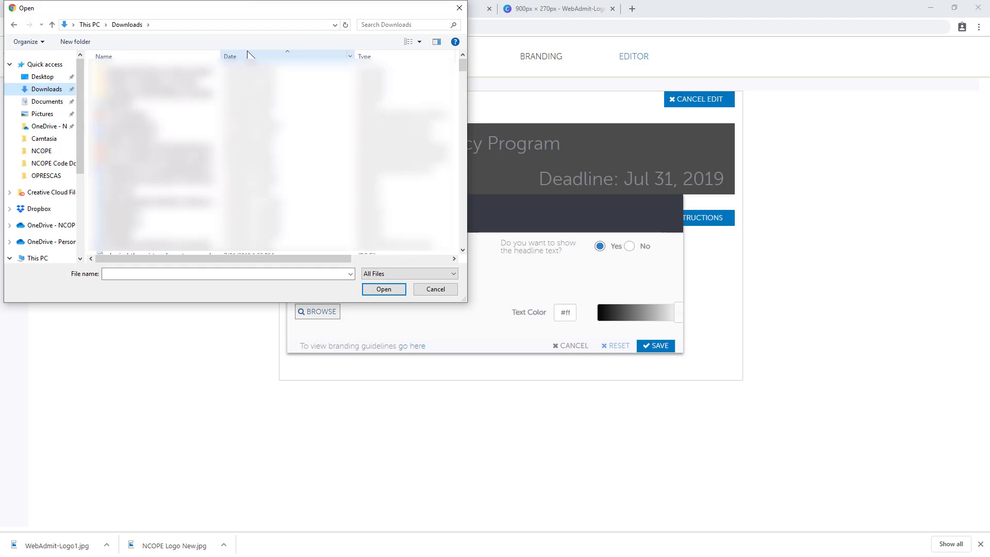
pyautogui.click(155, 105)
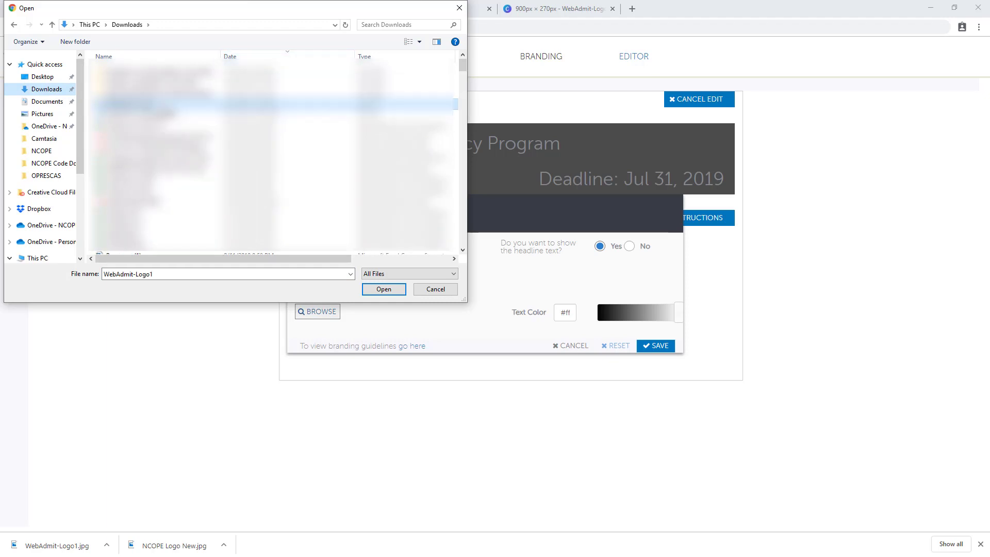
pyautogui.click(385, 290)
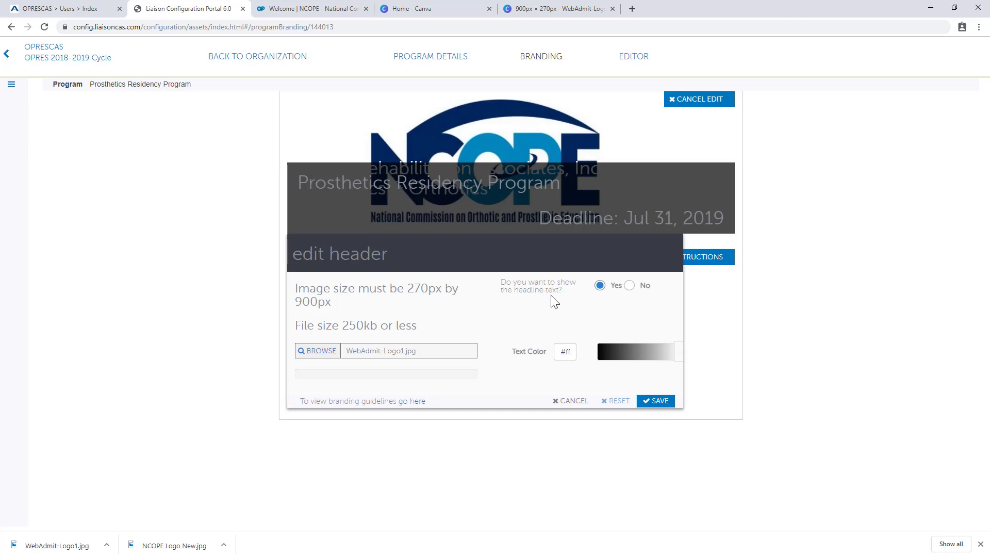
# Set the header's headline text display to No and save the header.
pyautogui.click(629, 286)
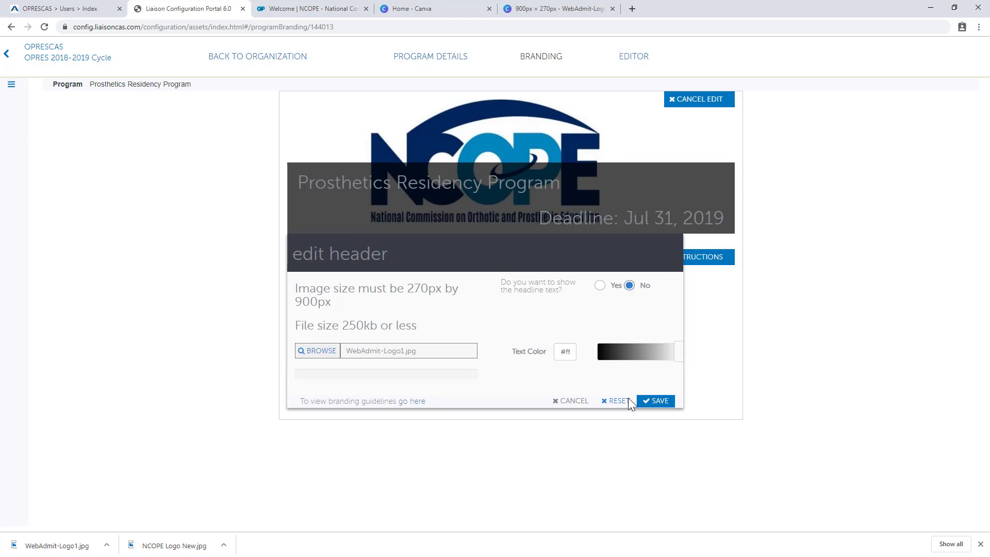
pyautogui.click(654, 405)
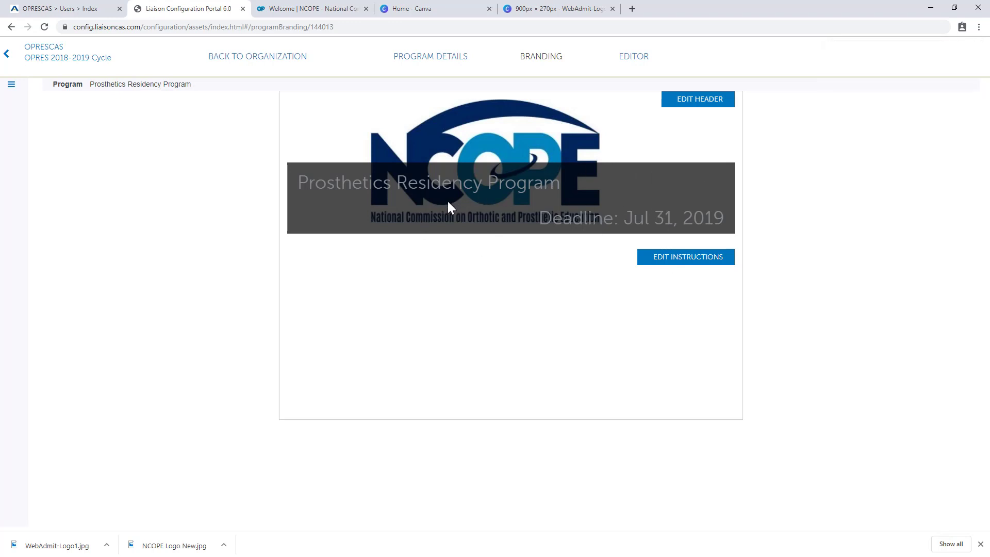
# Go to the program details and preview the Home Page/Branding option.
pyautogui.click(430, 61)
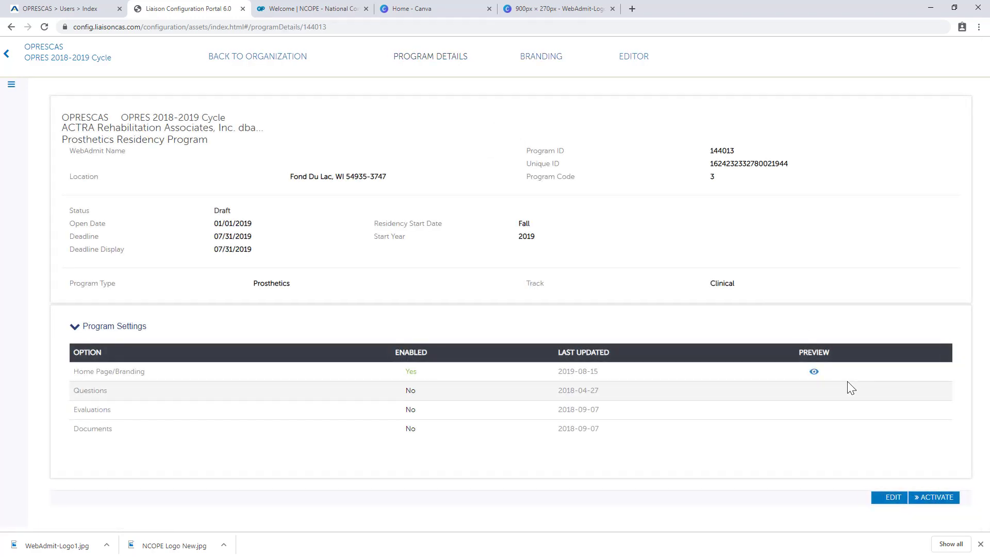
pyautogui.click(814, 371)
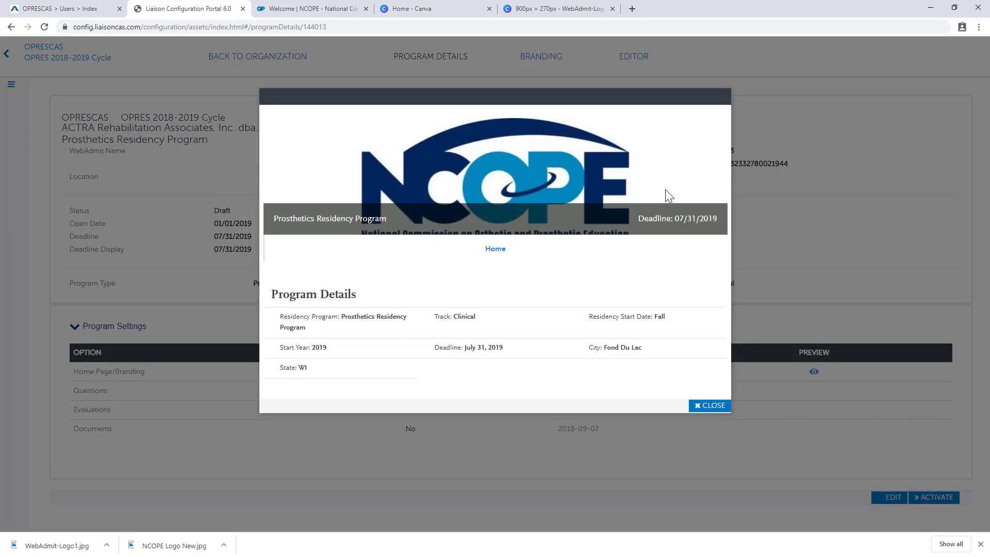